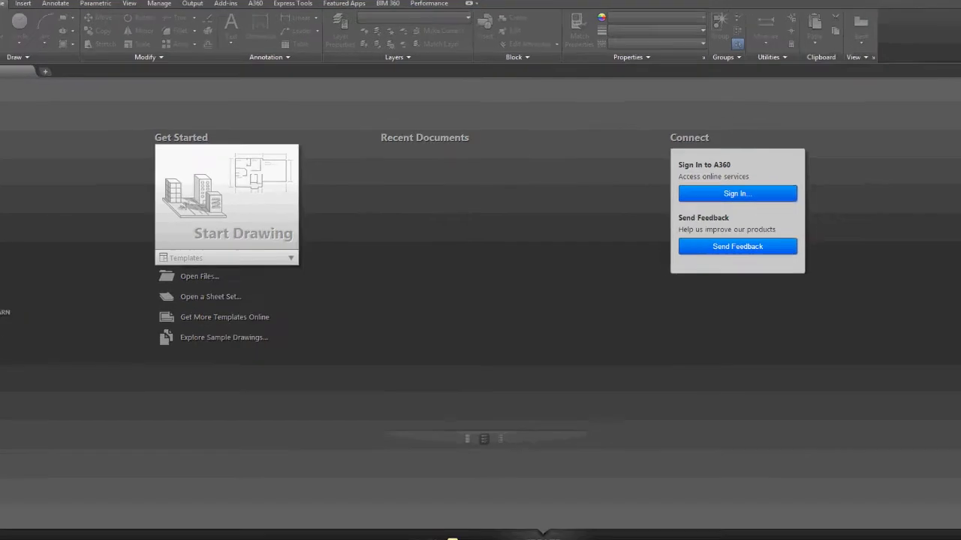
Create a new drawing from the acad template
{"action": "key", "text": "ctrl+n"}
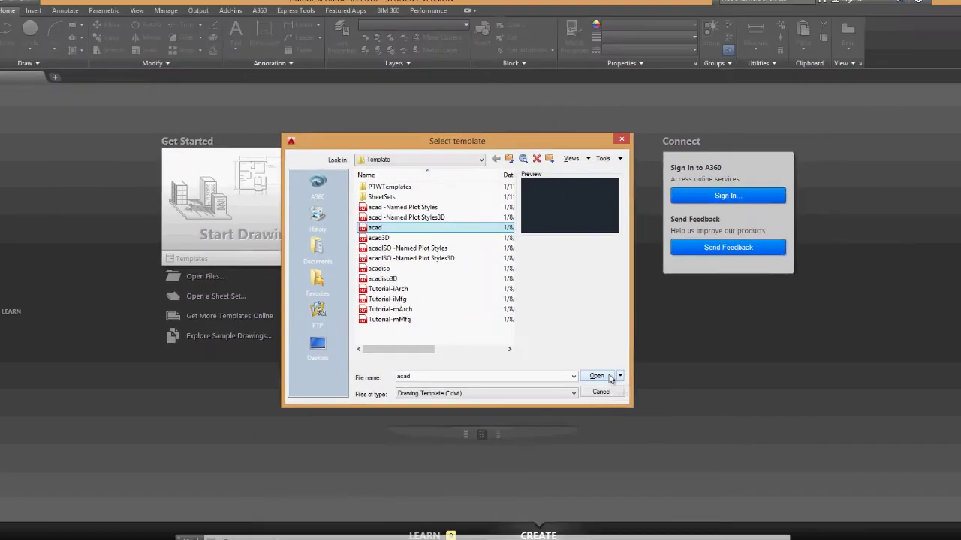
{"action": "left_click", "coordinate": [607, 377]}
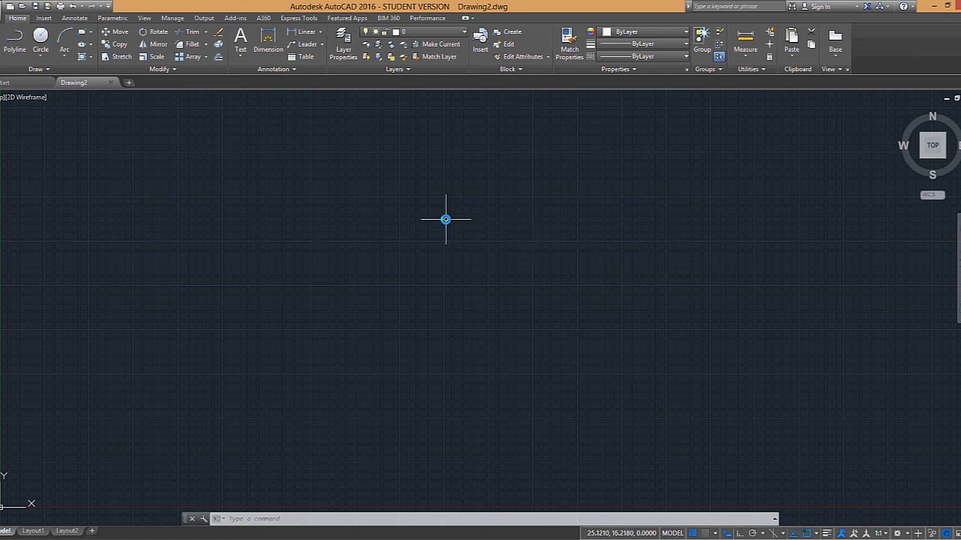
Set the drawing's length unit type to Architectural
{"action": "type", "text": "UNITS"}
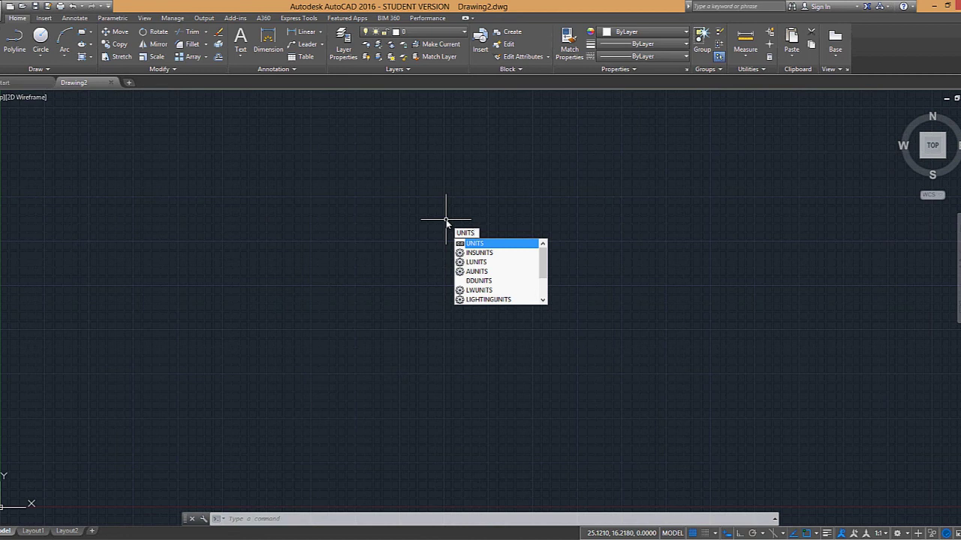
{"action": "key", "text": "Down"}
{"action": "key", "text": "Down"}
{"action": "key", "text": "Down"}
{"action": "key", "text": "Down"}
{"action": "key", "text": "Down"}
{"action": "key", "text": "Down"}
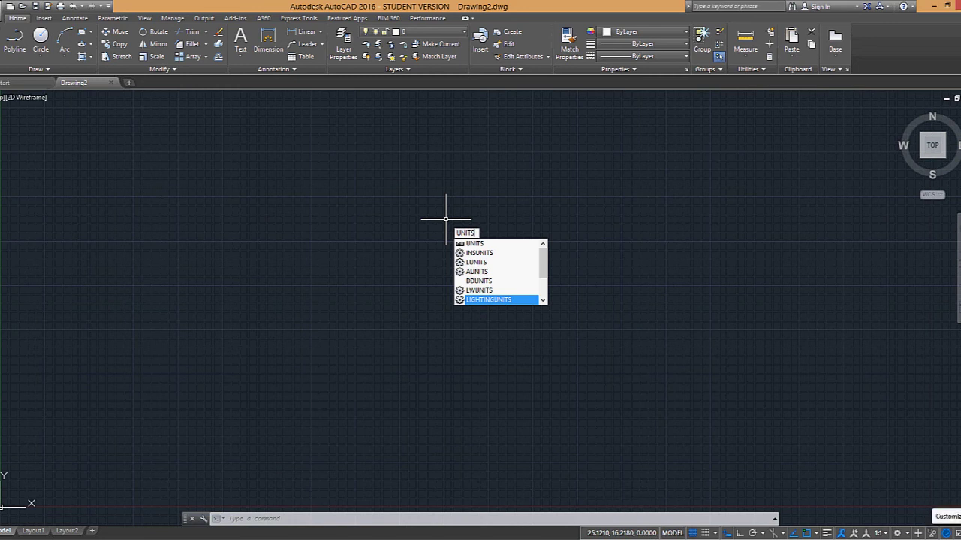
{"action": "key", "text": "Return"}
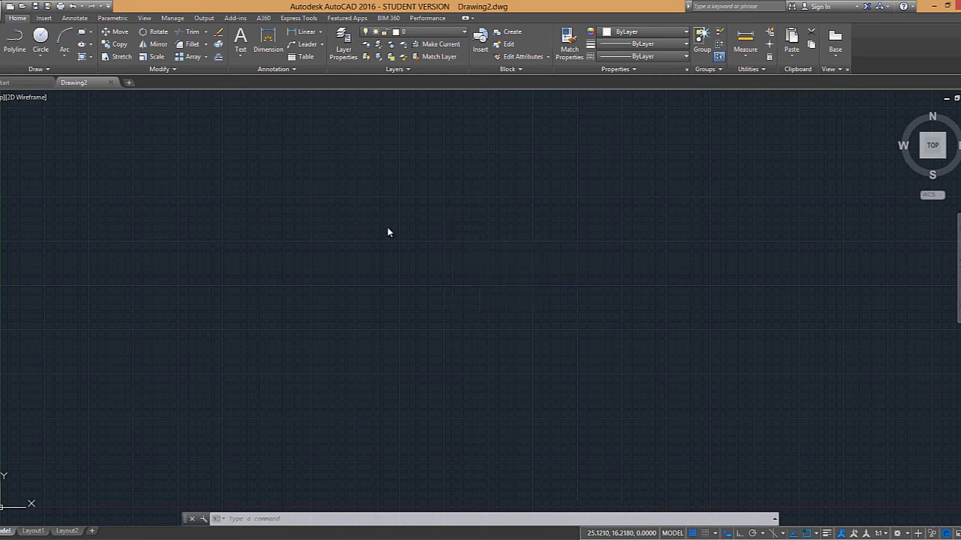
{"action": "left_click", "coordinate": [466, 204]}
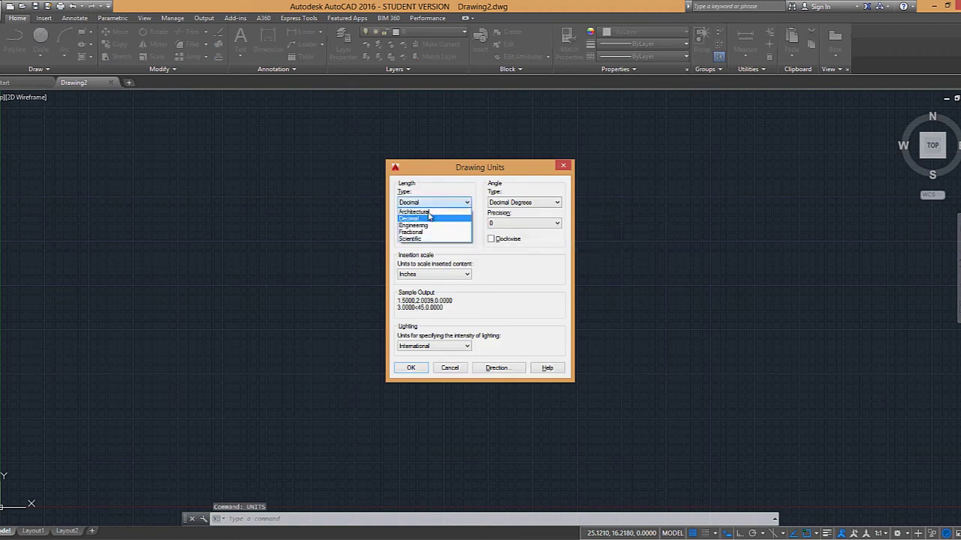
{"action": "left_click", "coordinate": [420, 211]}
{"action": "left_click", "coordinate": [411, 367]}
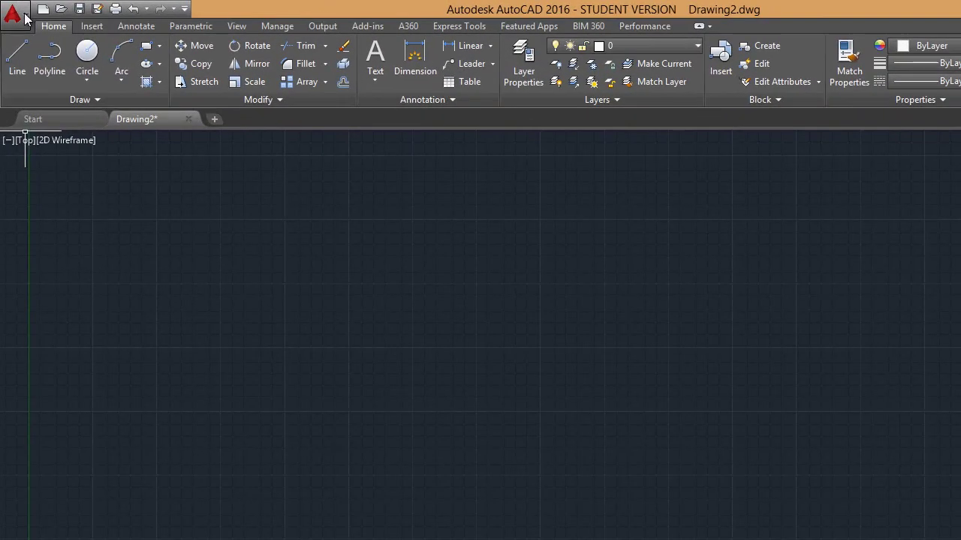
Start saving the drawing as an AutoCAD Drawing Template (.dwt) and choose the Desktop as its location
{"action": "left_click", "coordinate": [25, 15]}
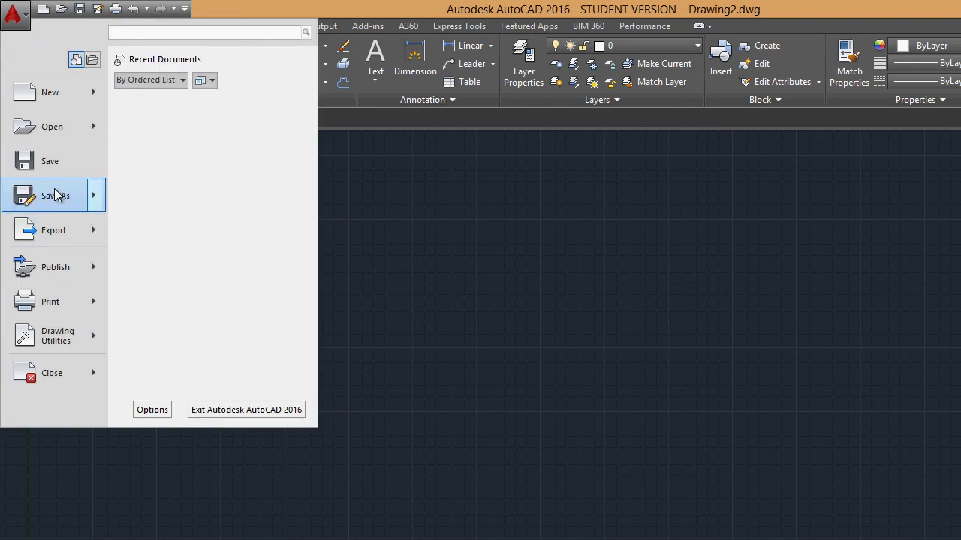
{"action": "mouse_move", "coordinate": [57, 195]}
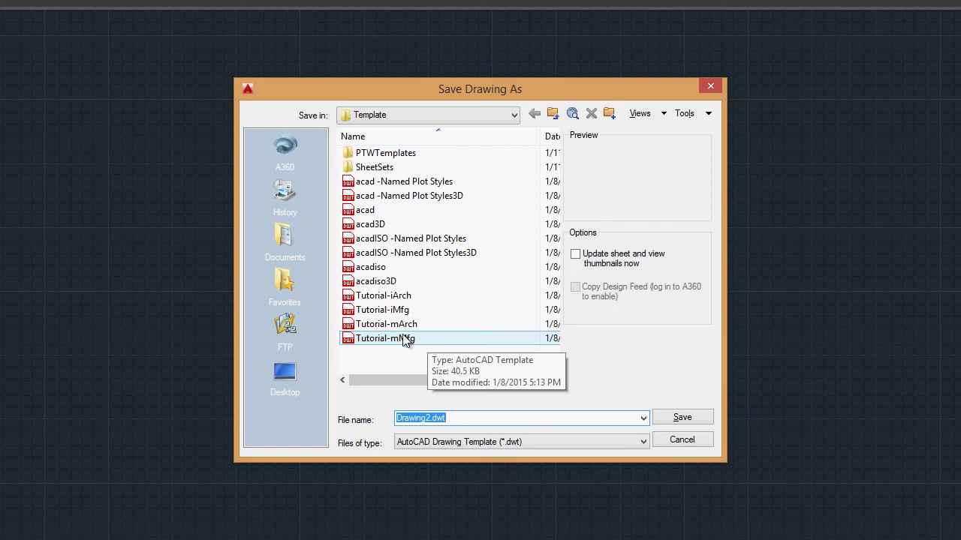
{"action": "left_click", "coordinate": [515, 114]}
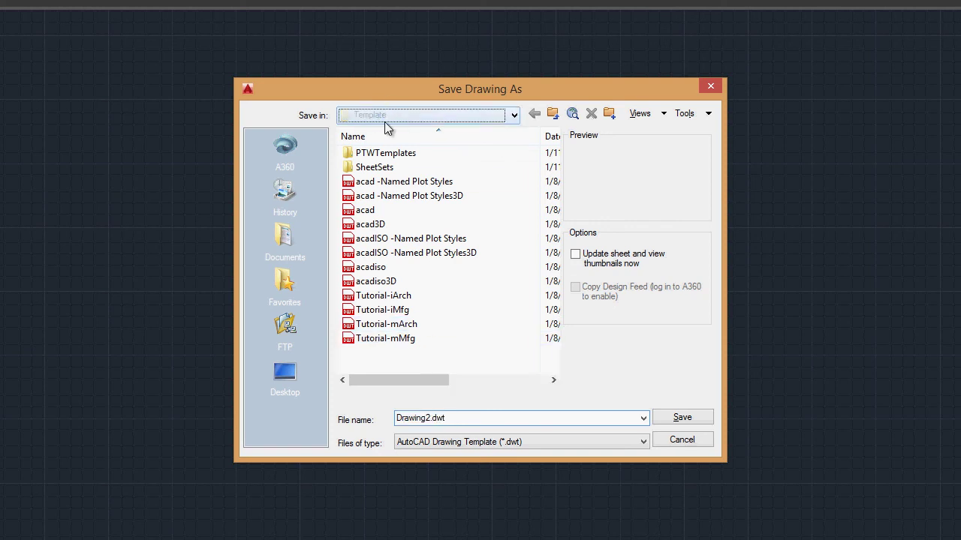
{"action": "left_click", "coordinate": [515, 114]}
{"action": "scroll", "coordinate": [515, 256], "scroll_direction": "up", "scroll_amount": 4}
{"action": "left_click", "coordinate": [404, 130]}
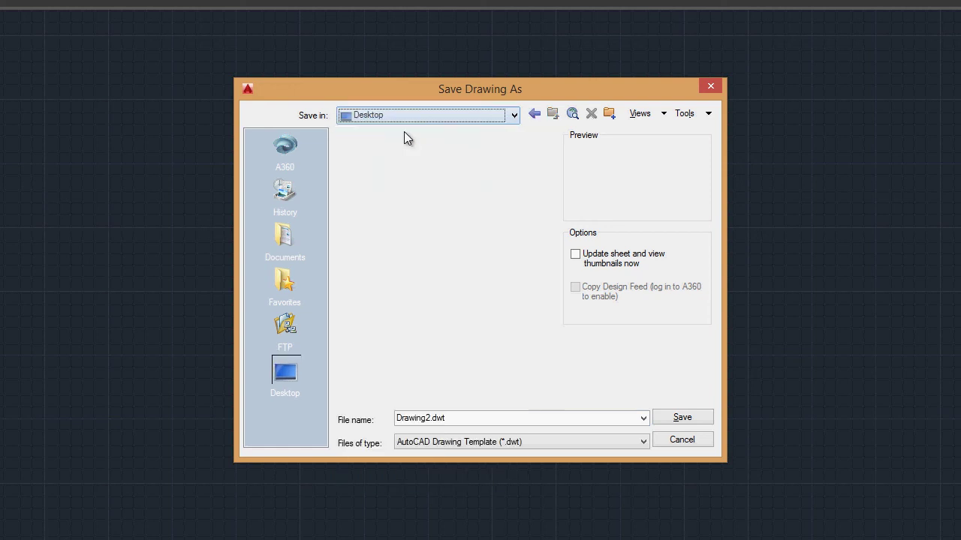
Name the template file with 16, the person's full name and "Drawing Template" separated by underscores, and save it with English measurement
{"action": "left_click", "coordinate": [481, 419]}
{"action": "type", "text": "16"}
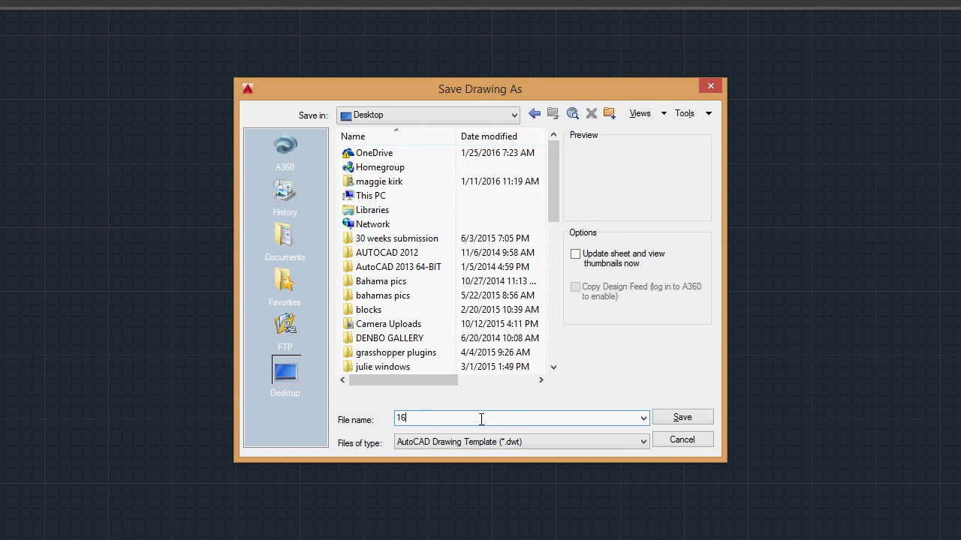
{"action": "type", "text": "_Maggie Kirk_Drawing Template"}
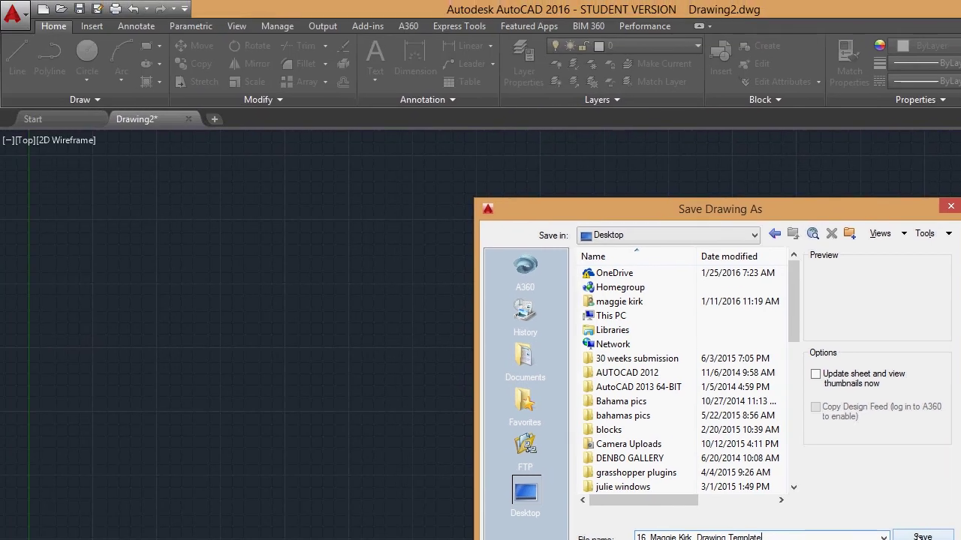
{"action": "left_click", "coordinate": [922, 538]}
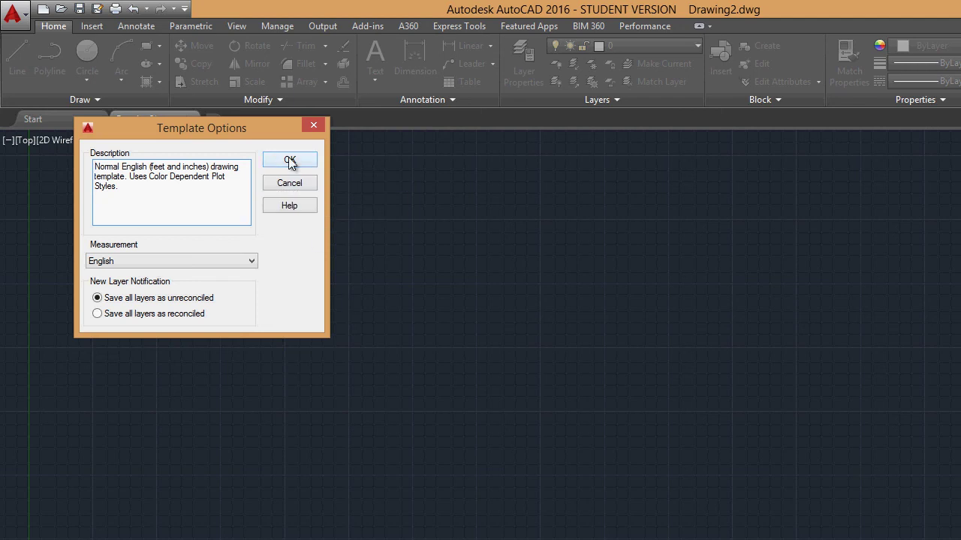
{"action": "left_click", "coordinate": [289, 160]}
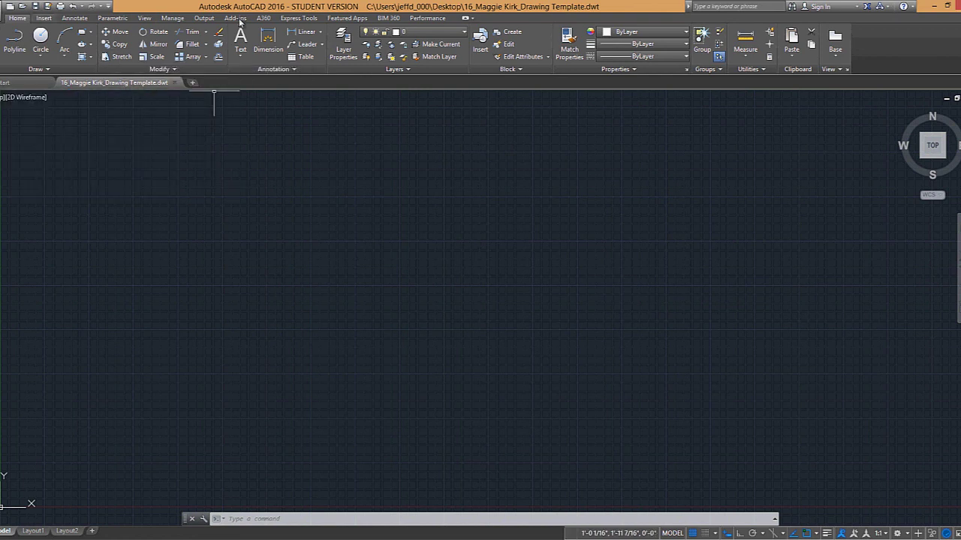
Close the saved template and create a new drawing from the custom "Drawing Template" file on the Desktop
{"action": "left_click", "coordinate": [541, 268]}
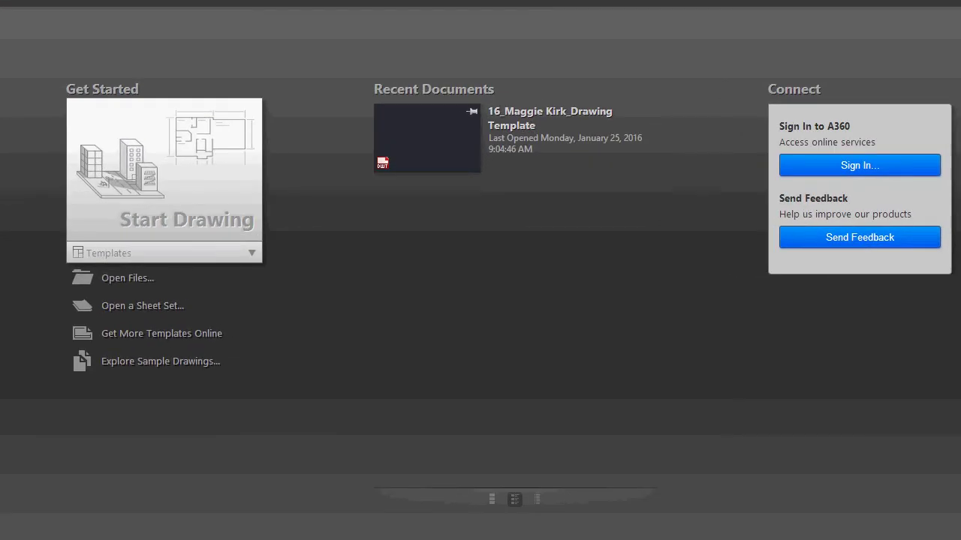
{"action": "key", "text": "ctrl+n"}
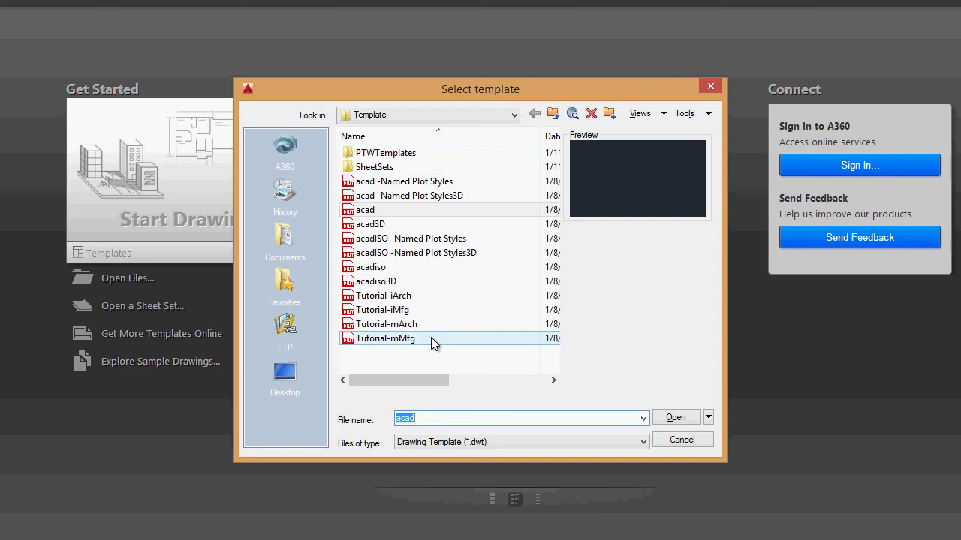
{"action": "left_click", "coordinate": [513, 114]}
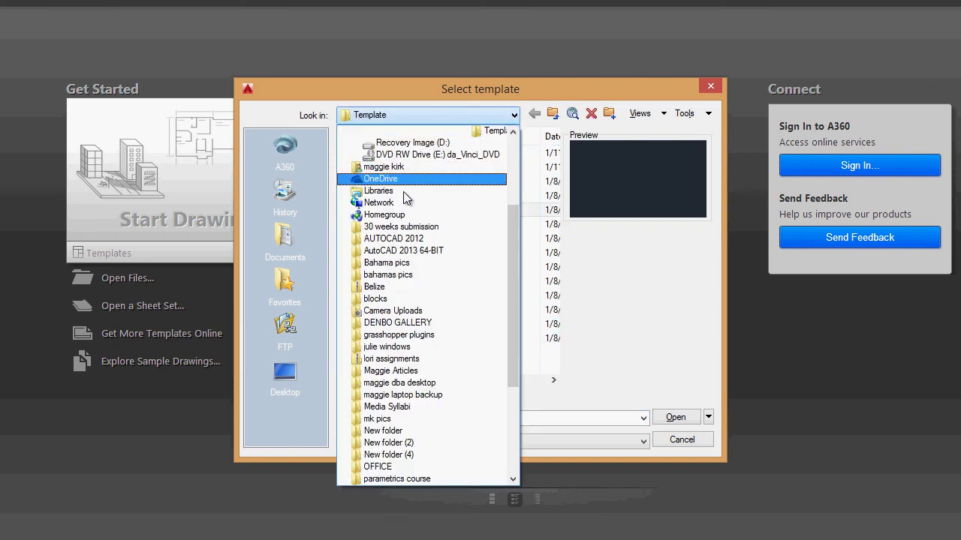
{"action": "left_click_drag", "start_coordinate": [513, 232], "coordinate": [552, 319]}
{"action": "left_click", "coordinate": [369, 127]}
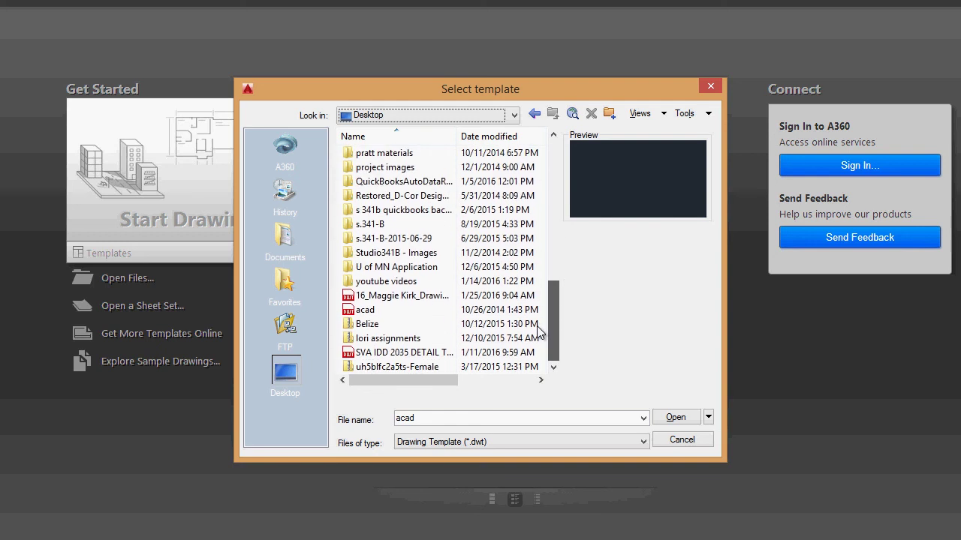
{"action": "left_click", "coordinate": [403, 297]}
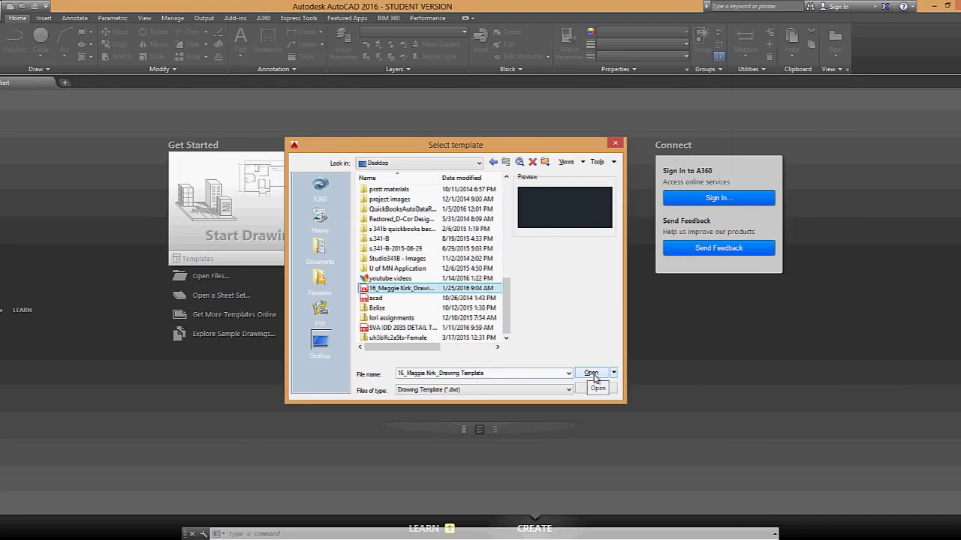
{"action": "left_click", "coordinate": [593, 375]}
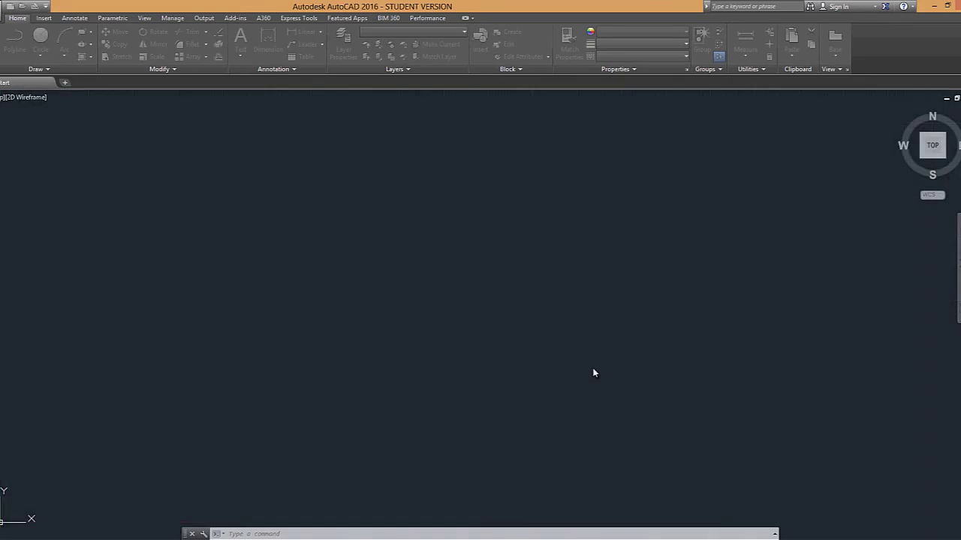